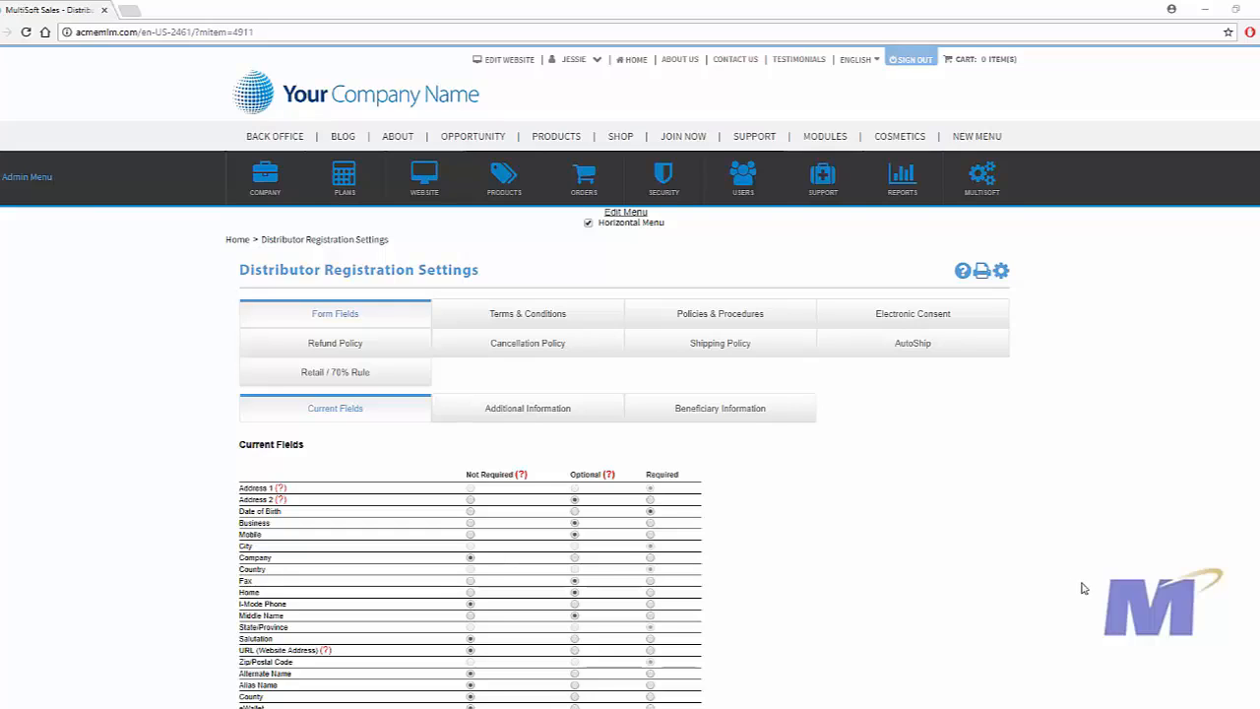
Open the Distributor Registration Settings and start a new custom attribute under the form's additional information.
mouse_move(246, 189)
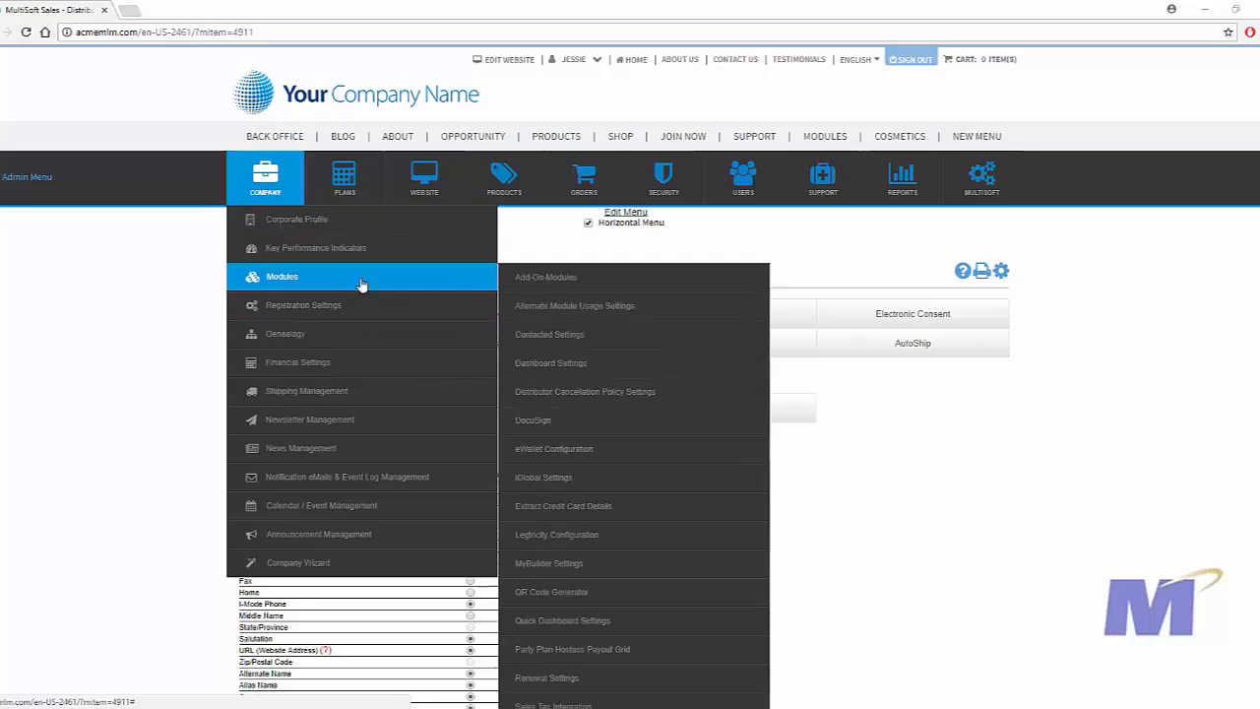
mouse_move(369, 303)
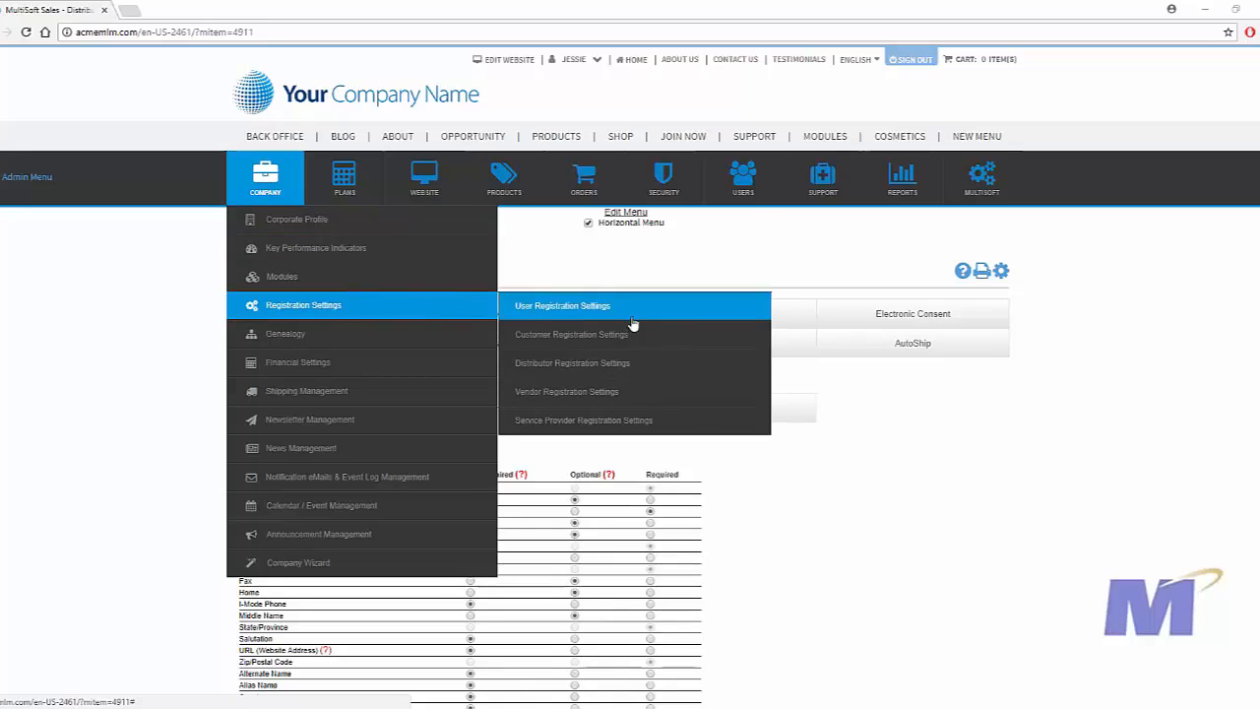
click(689, 377)
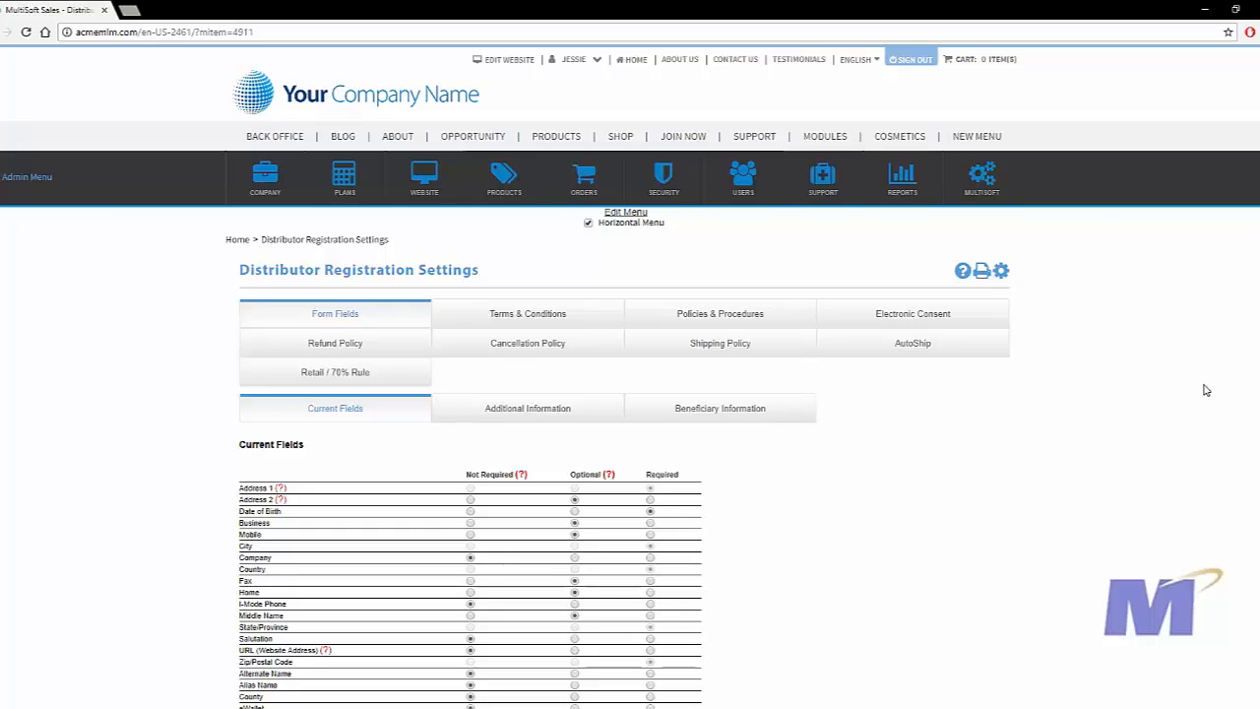
scroll(1146, 401, down, 2)
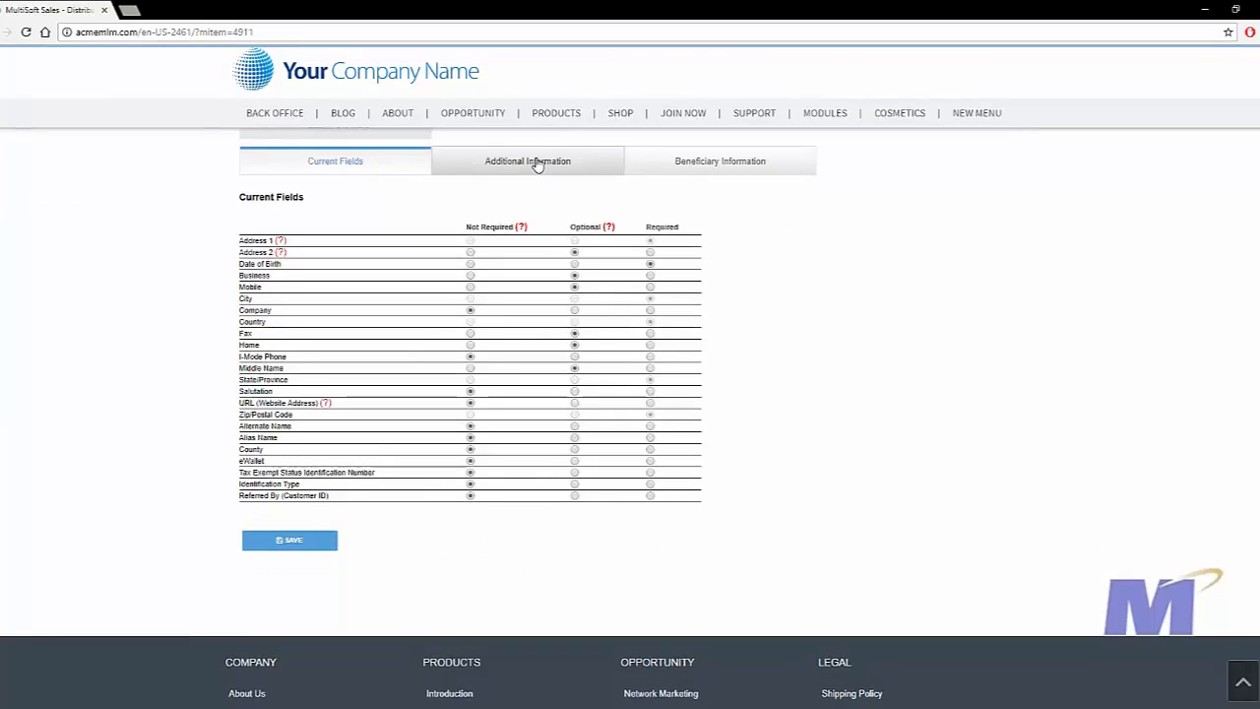
click(538, 164)
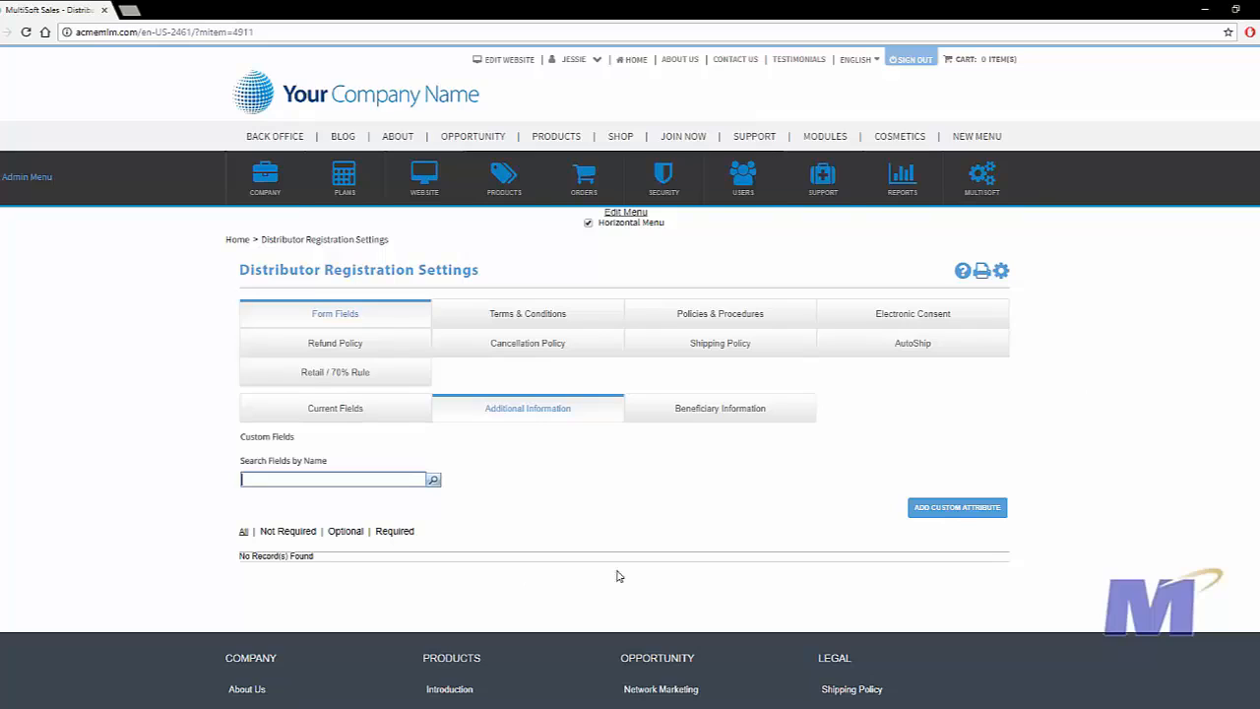
click(965, 519)
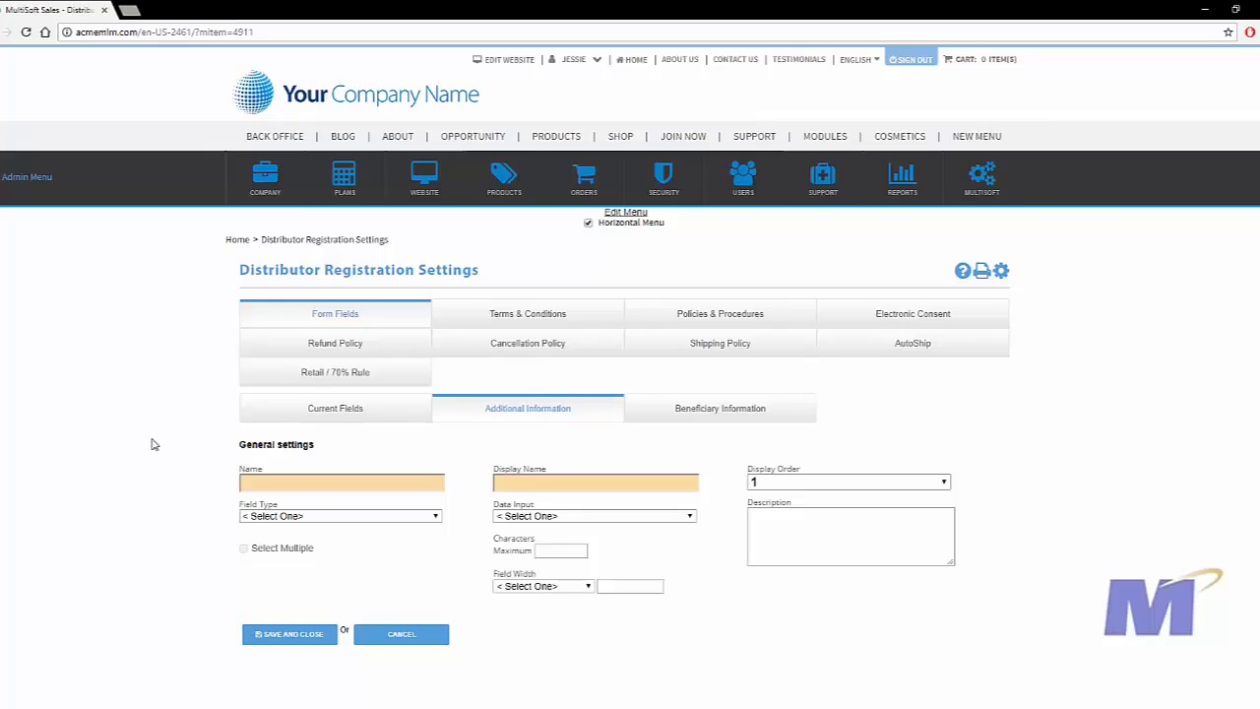
Enter "Co-Applicant # 1" as both the name and the display name of the custom attribute.
click(313, 481)
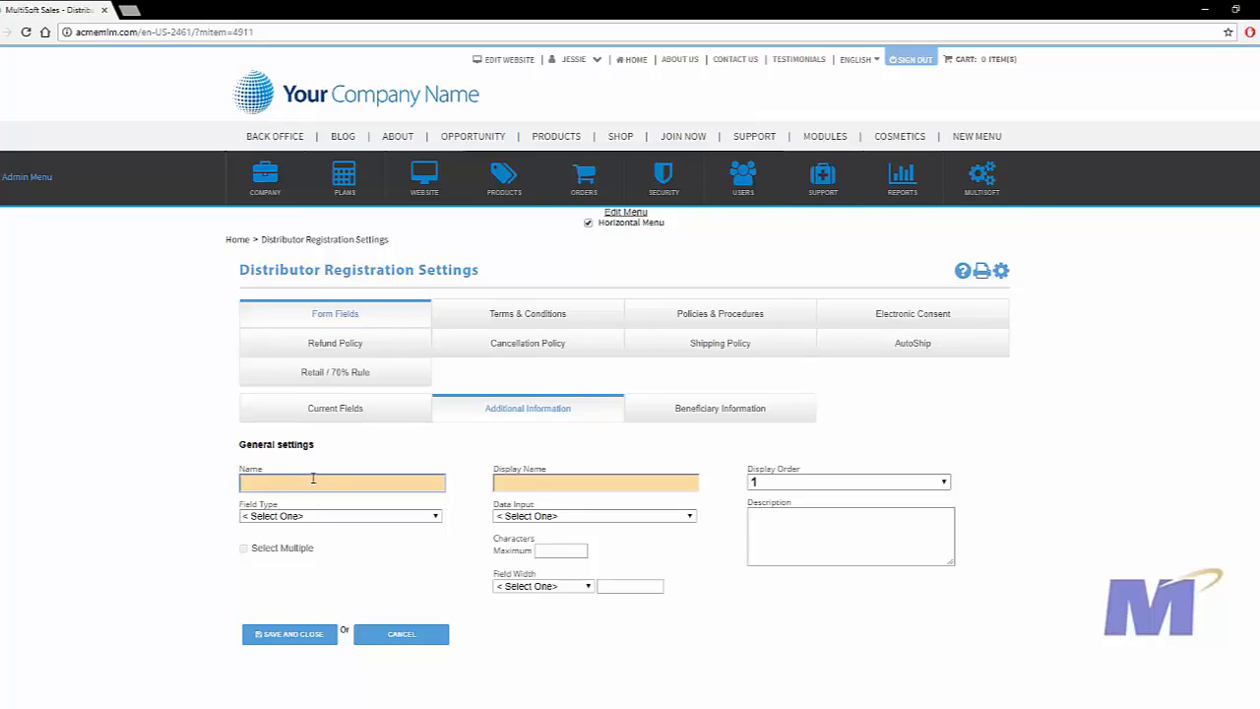
text(Co-Applicant # 1)
click(372, 516)
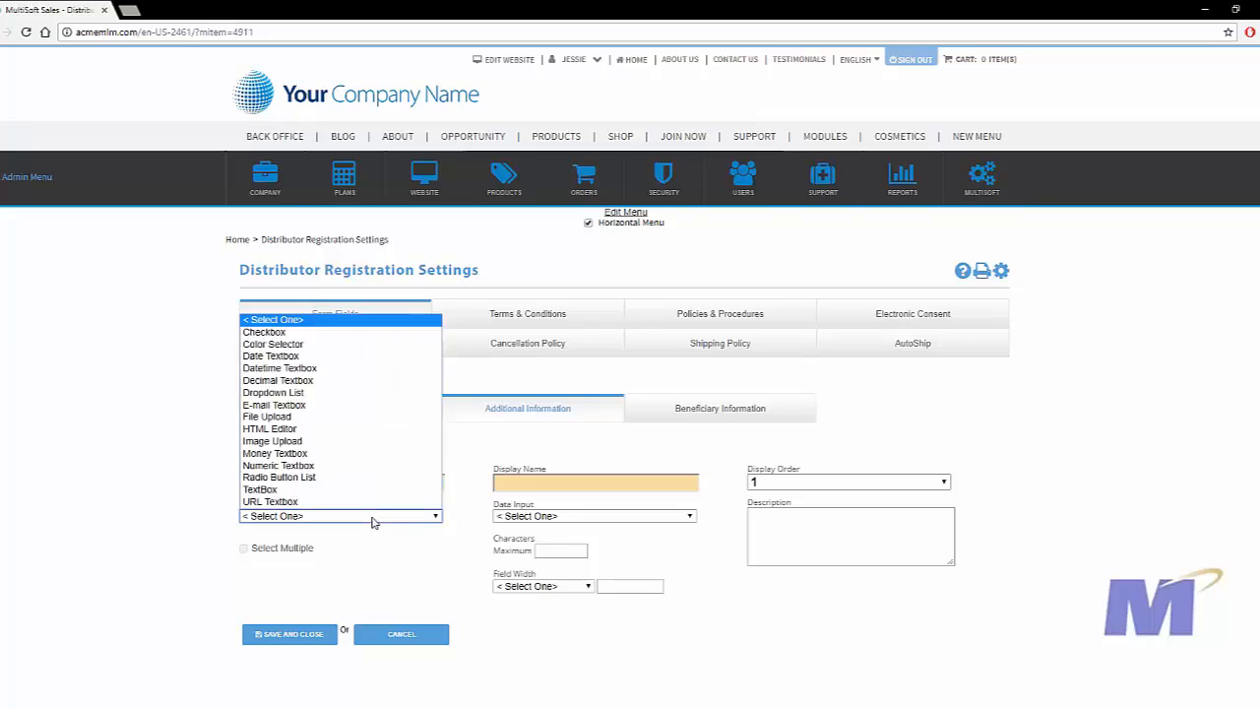
click(372, 517)
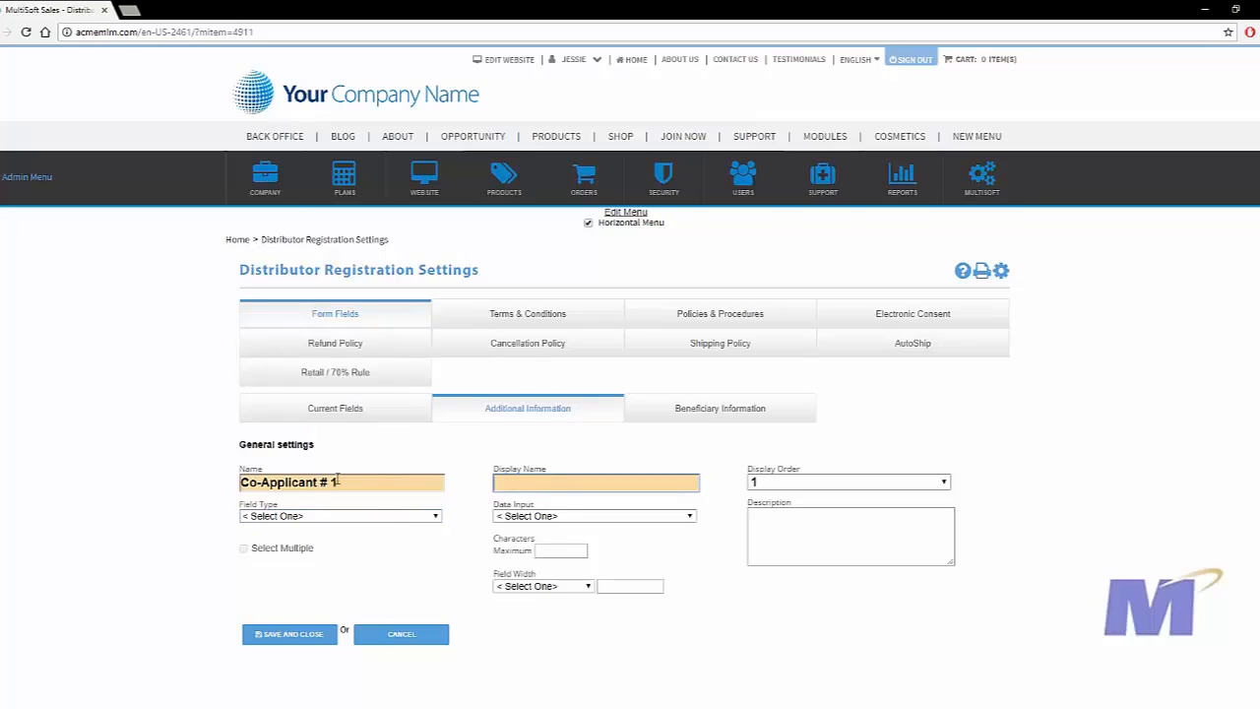
click(355, 482)
drag(340, 482, 157, 482)
key(ctrl+c)
click(587, 482)
key(ctrl+v)
Make the attribute a required TextBox field with a maximum of 50 characters.
click(374, 516)
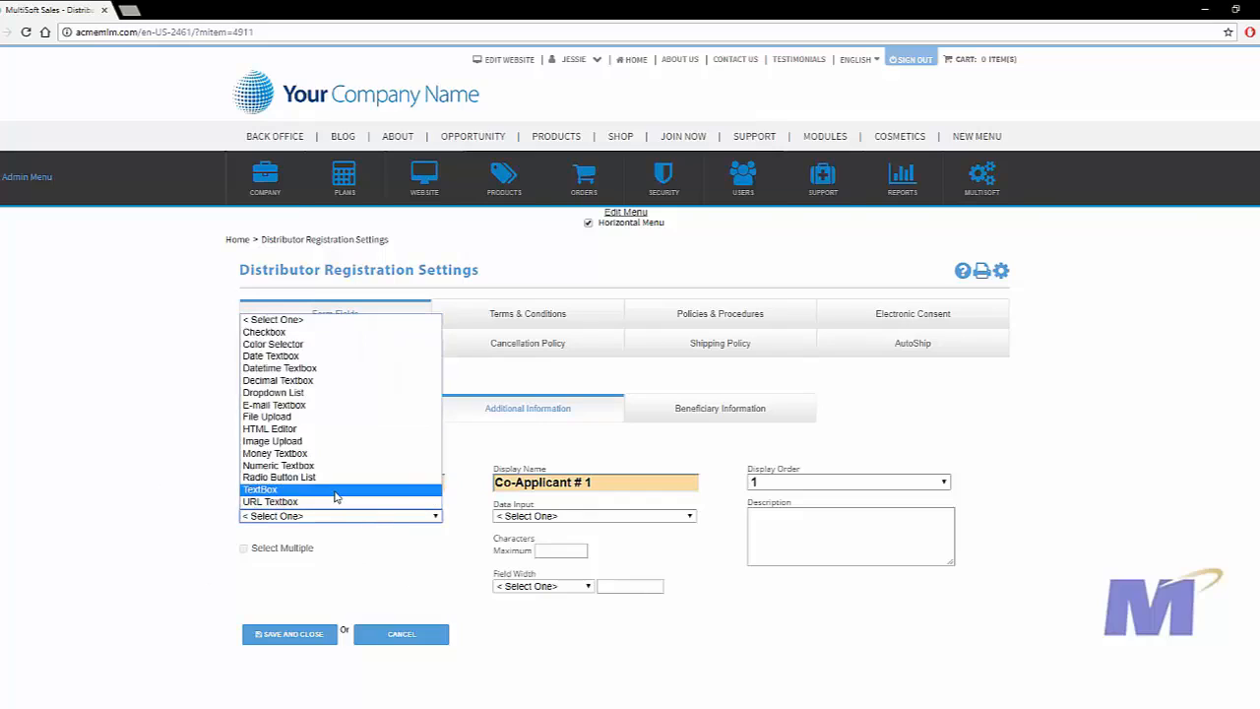
click(335, 490)
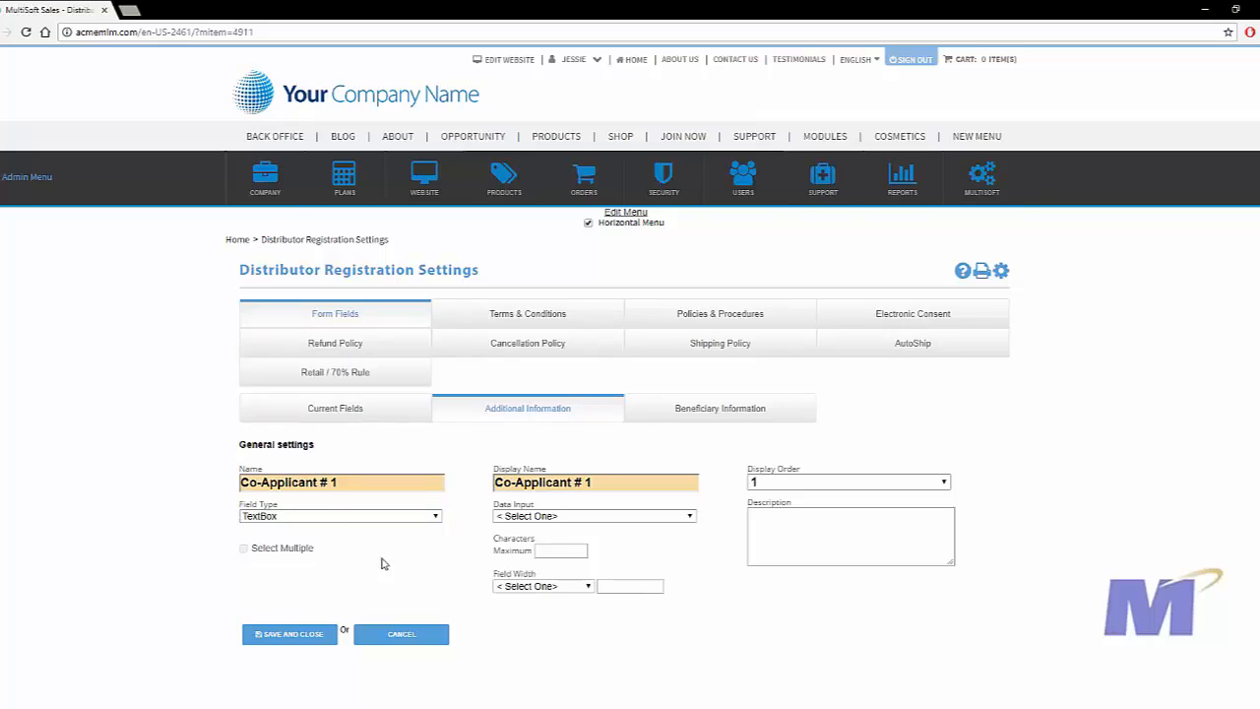
click(593, 516)
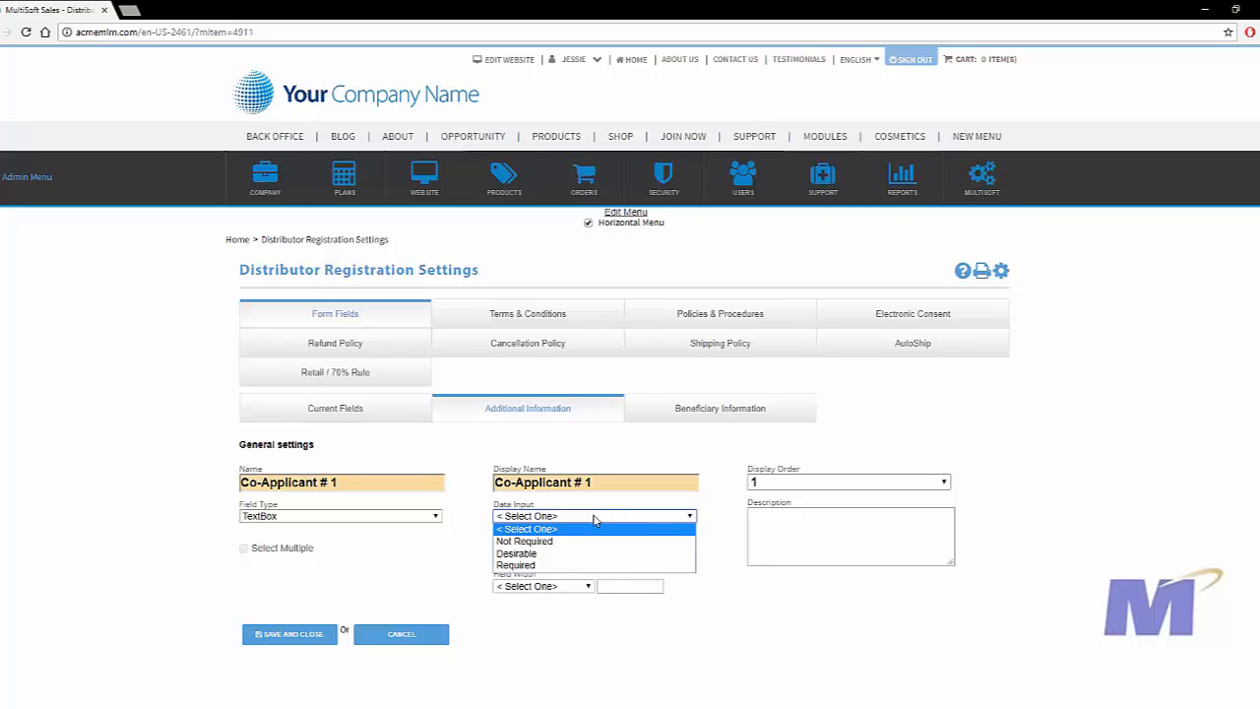
click(573, 566)
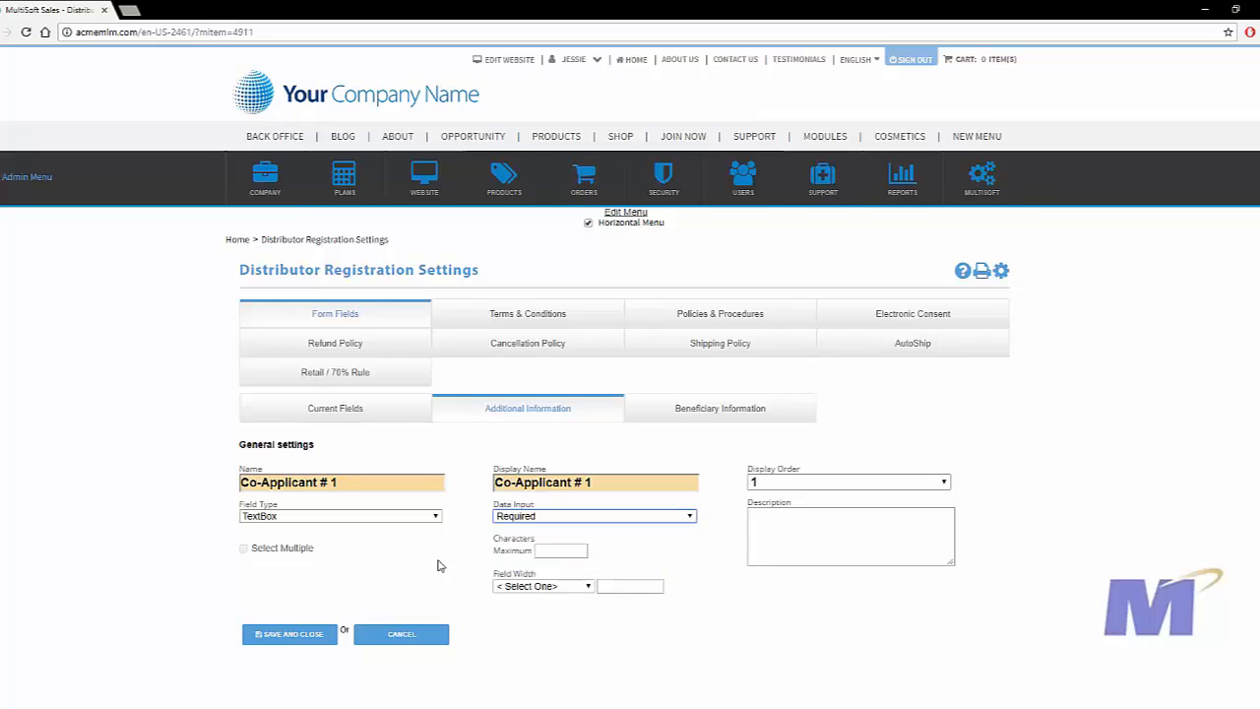
click(577, 551)
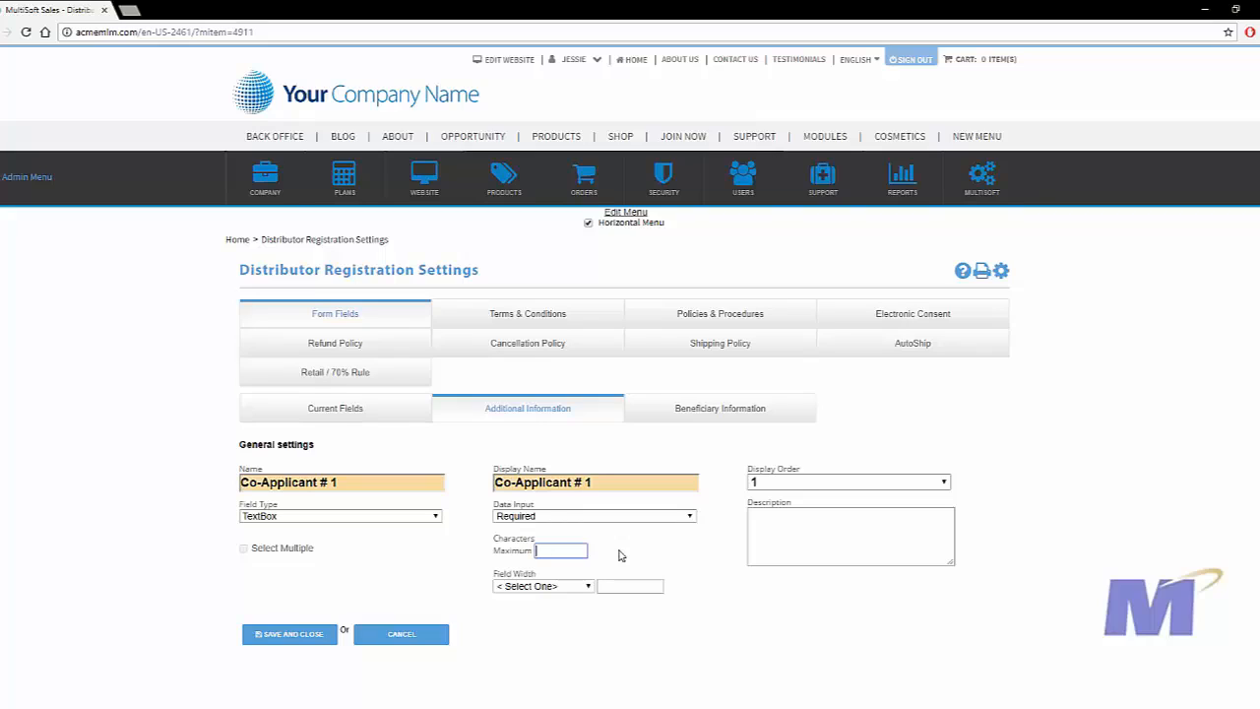
text(50)
Set the attribute's field width to 75 percent, leave the description empty, and save the attribute.
click(559, 587)
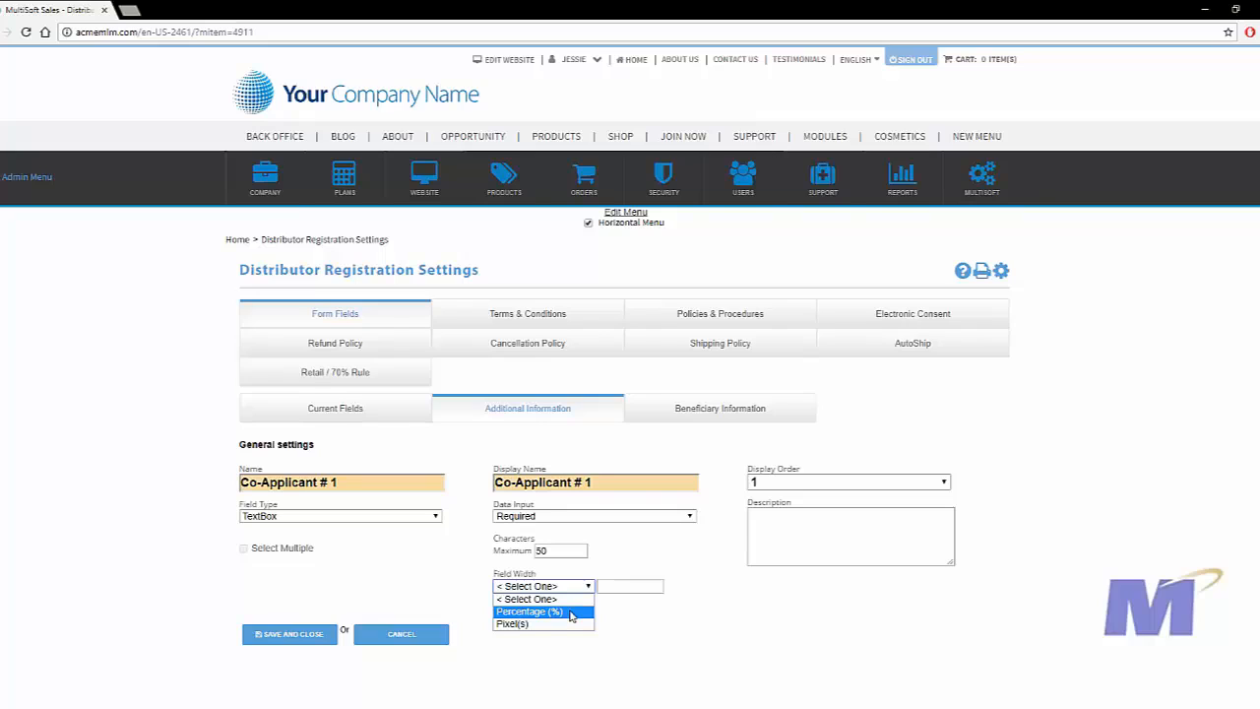
click(568, 613)
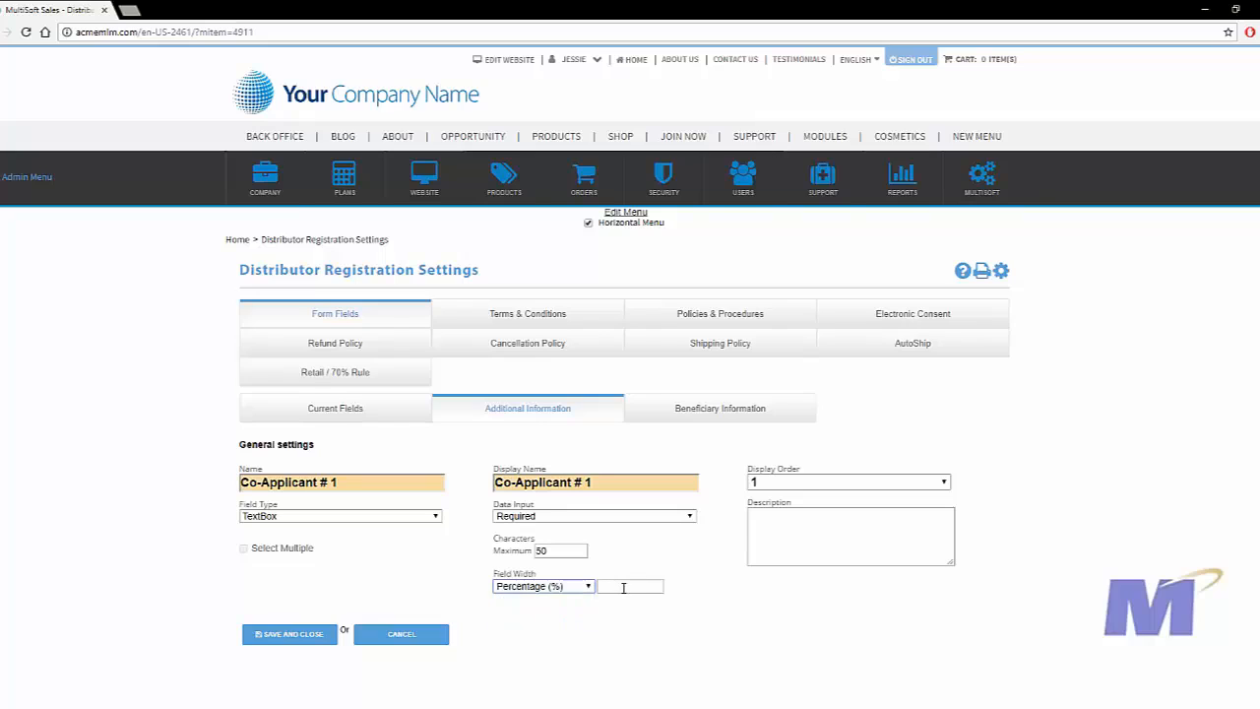
click(632, 586)
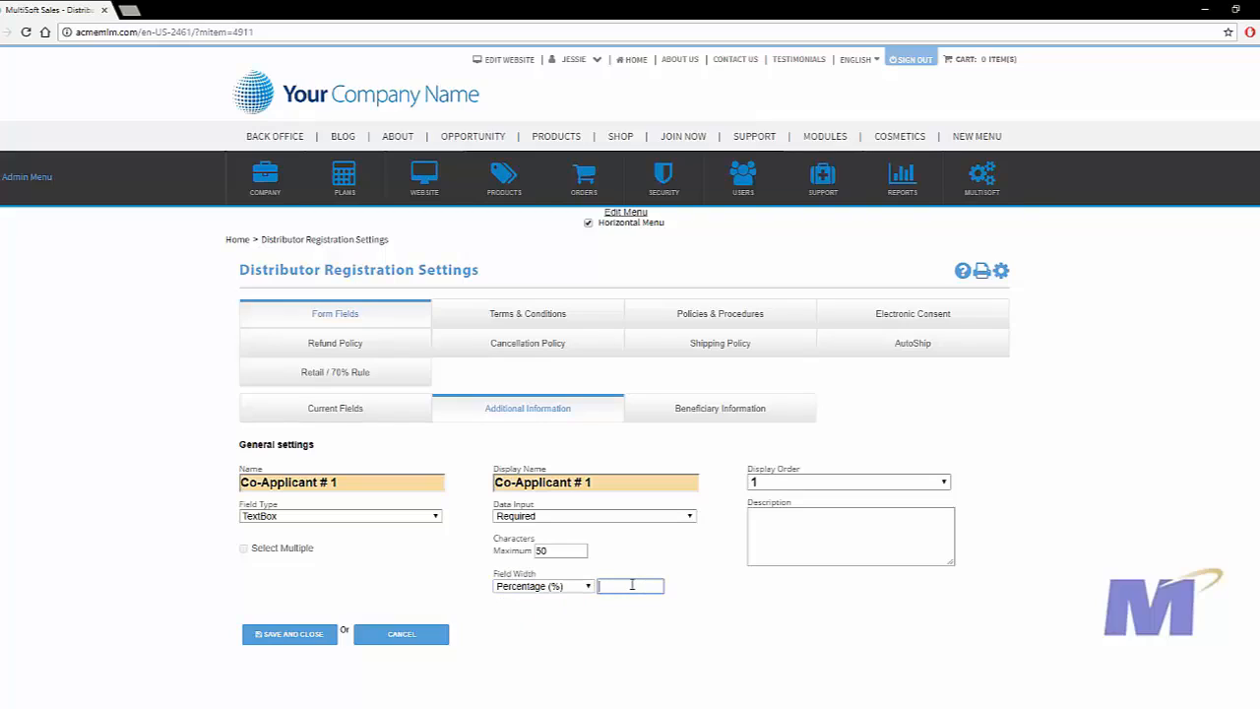
text(75)
click(792, 542)
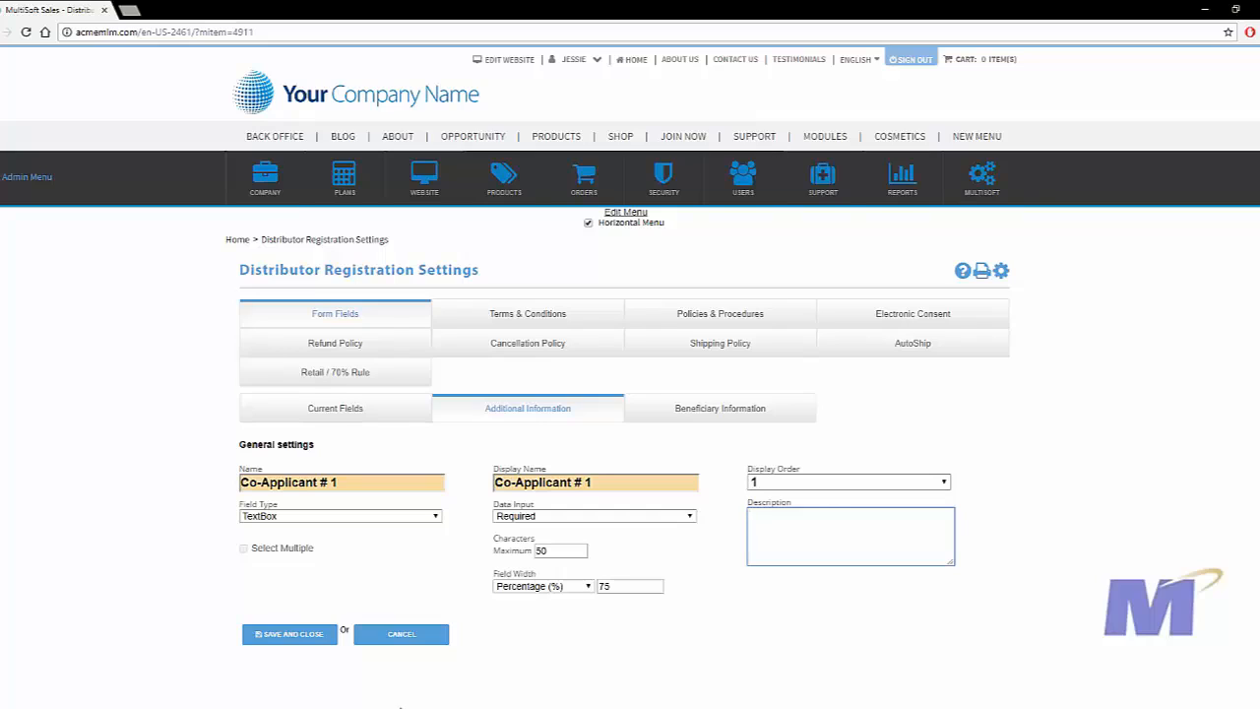
click(302, 637)
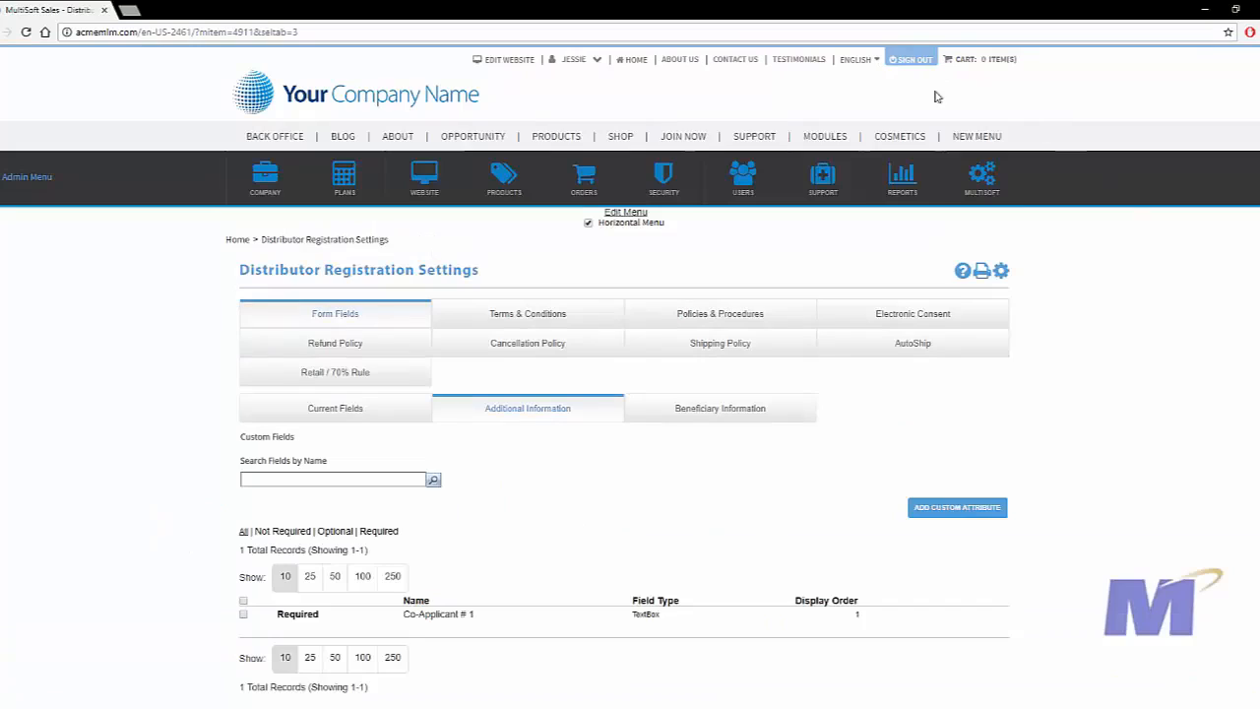
Start a distributor enrollment with the Face Cream package and no optional items, and check the form's custom attributes for the Co-Applicant # 1 field.
click(687, 146)
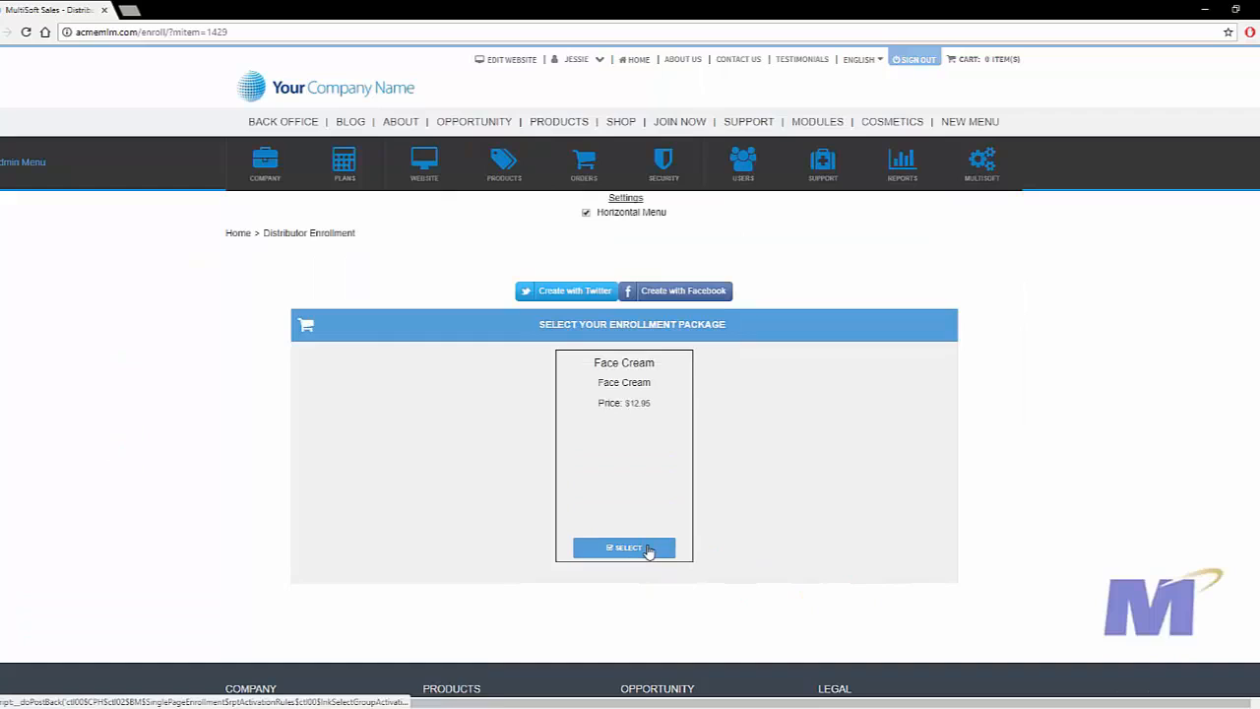
click(649, 549)
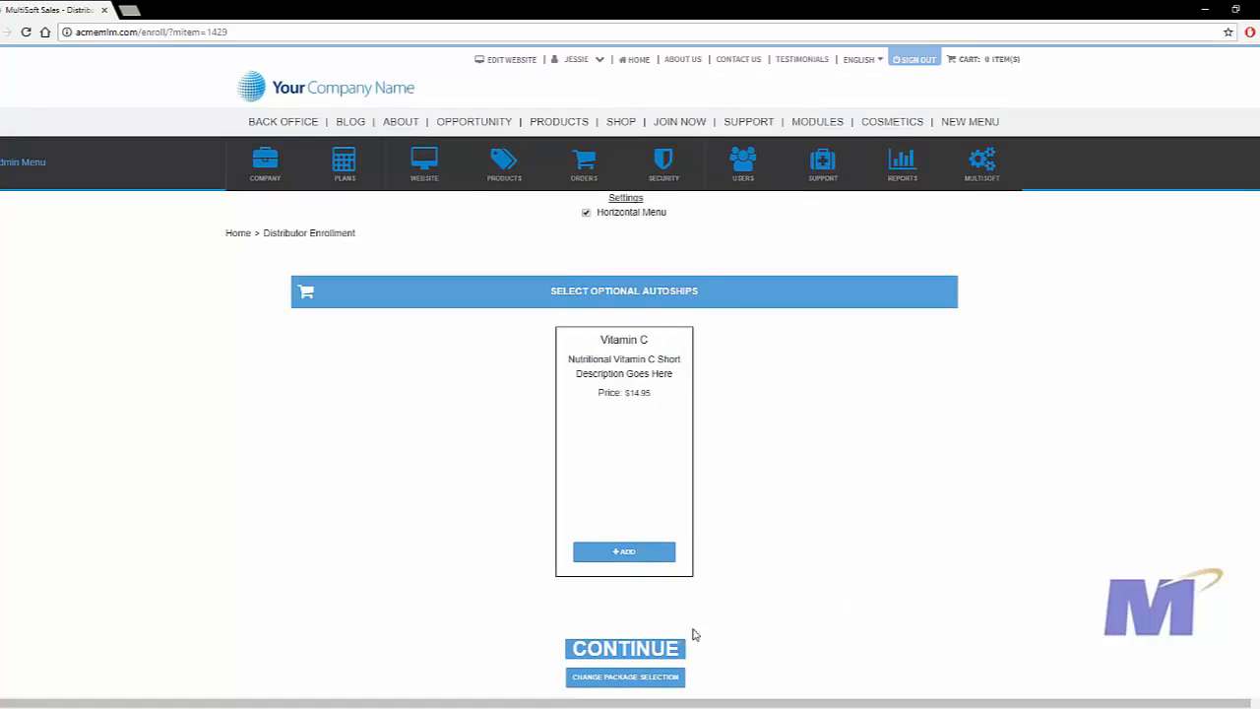
click(626, 650)
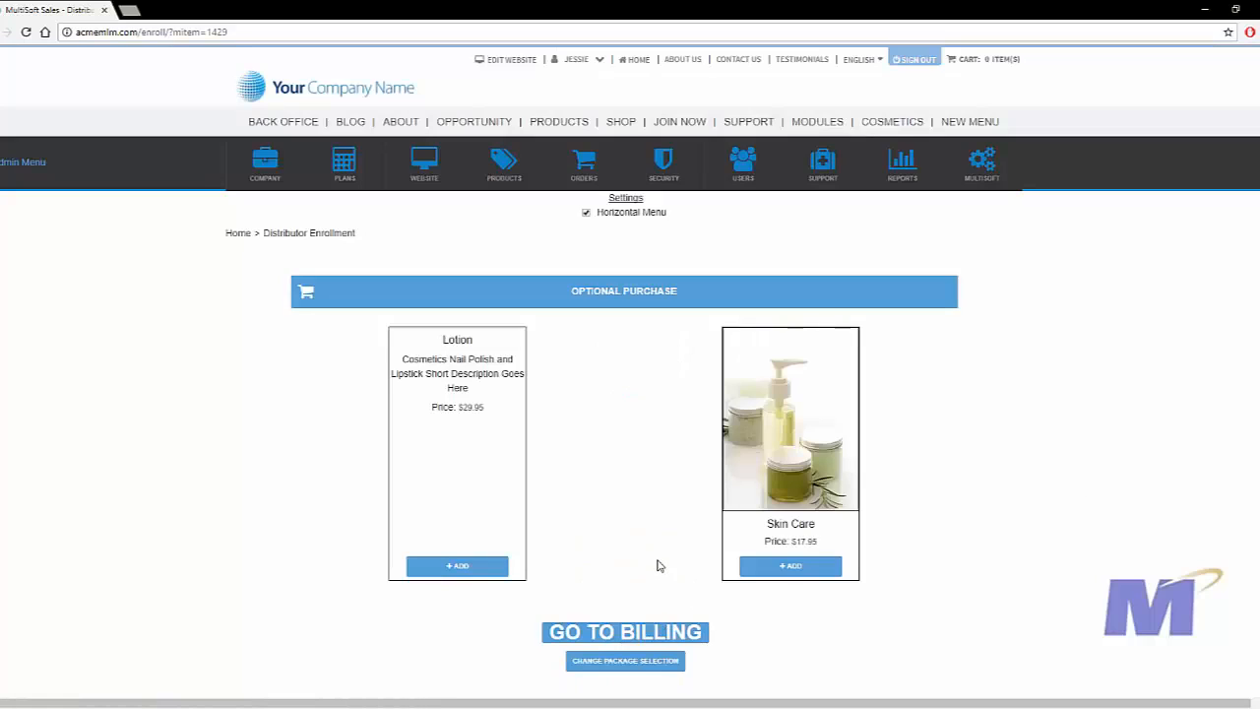
click(693, 638)
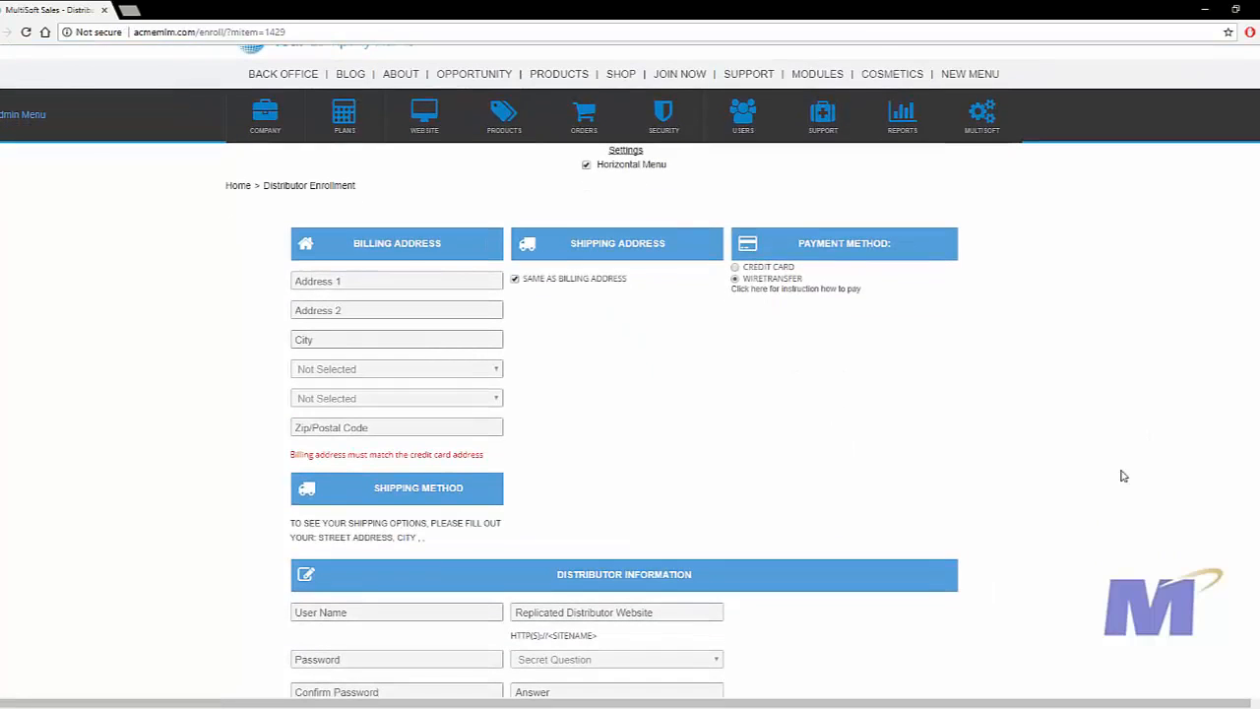
scroll(1124, 476, down, 7)
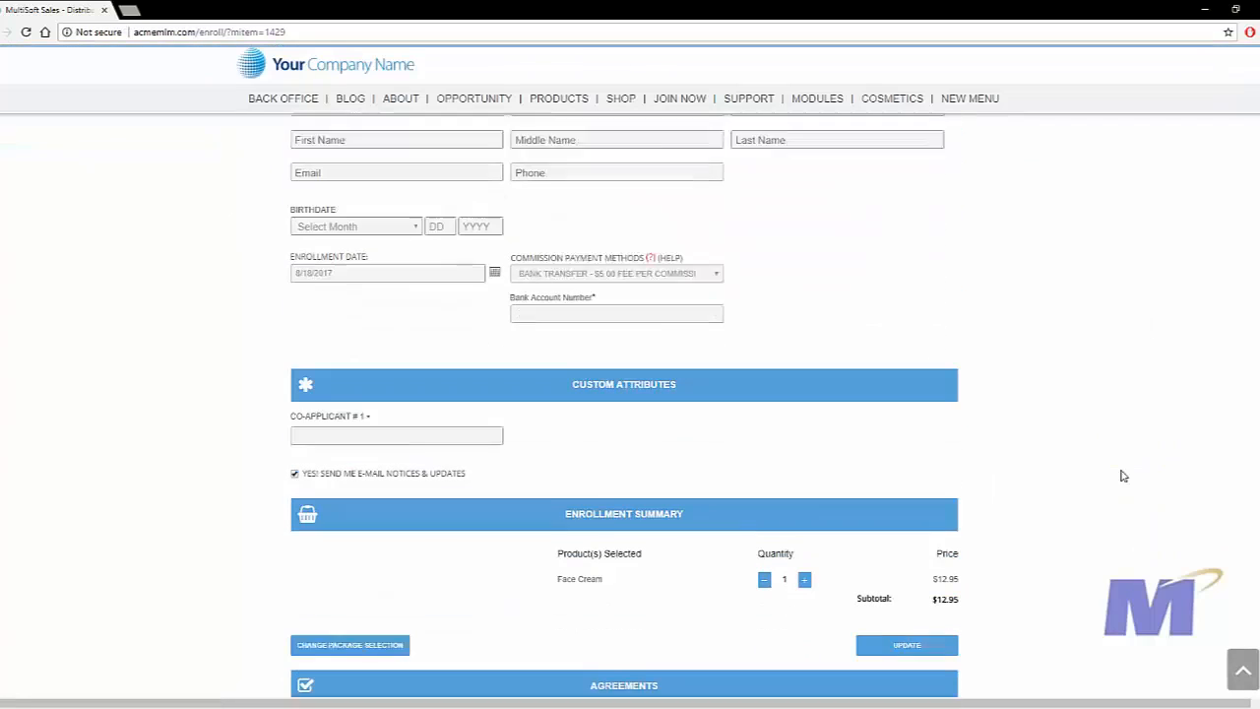
scroll(1014, 459, up, 3)
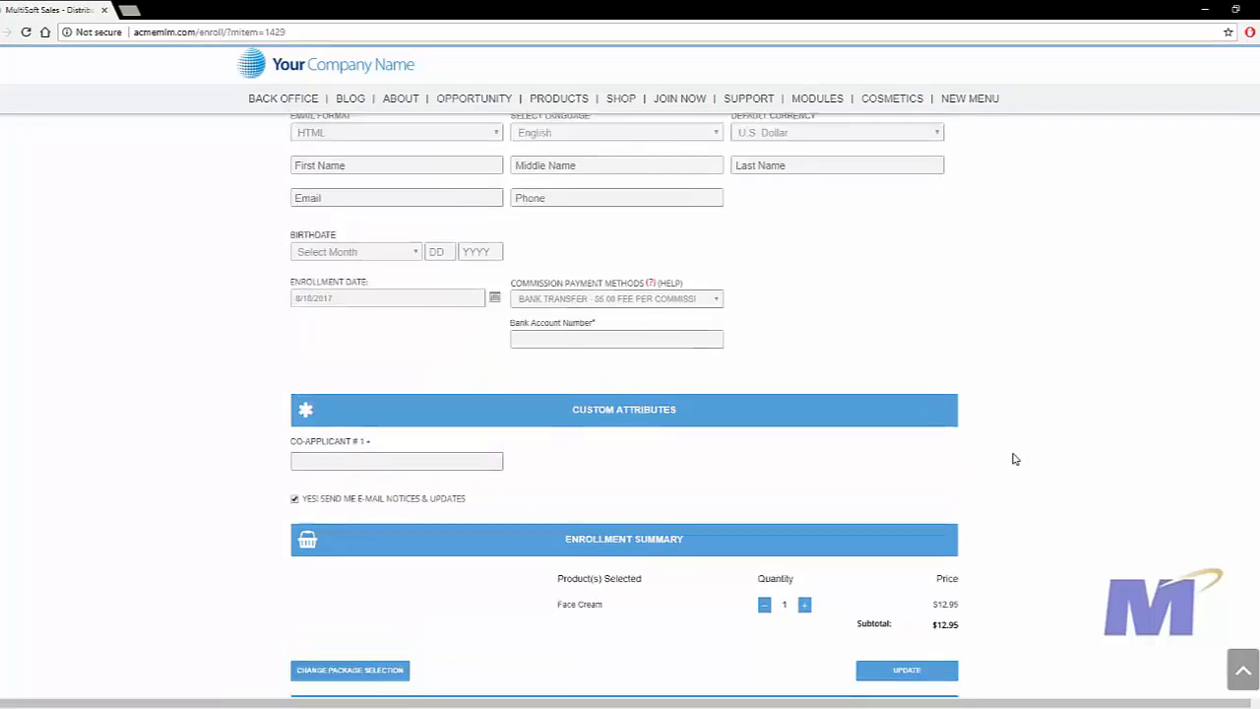
scroll(1027, 450, up, 2)
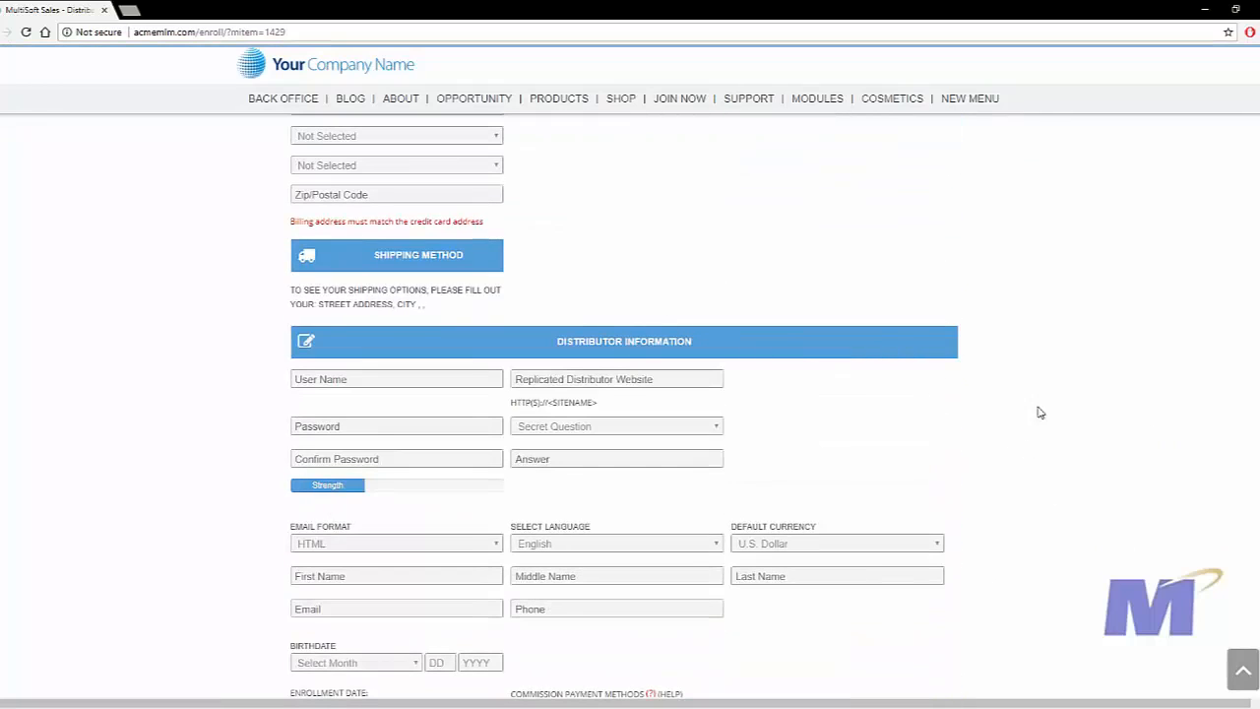
scroll(1142, 450, down, 3)
scroll(1145, 451, down, 2)
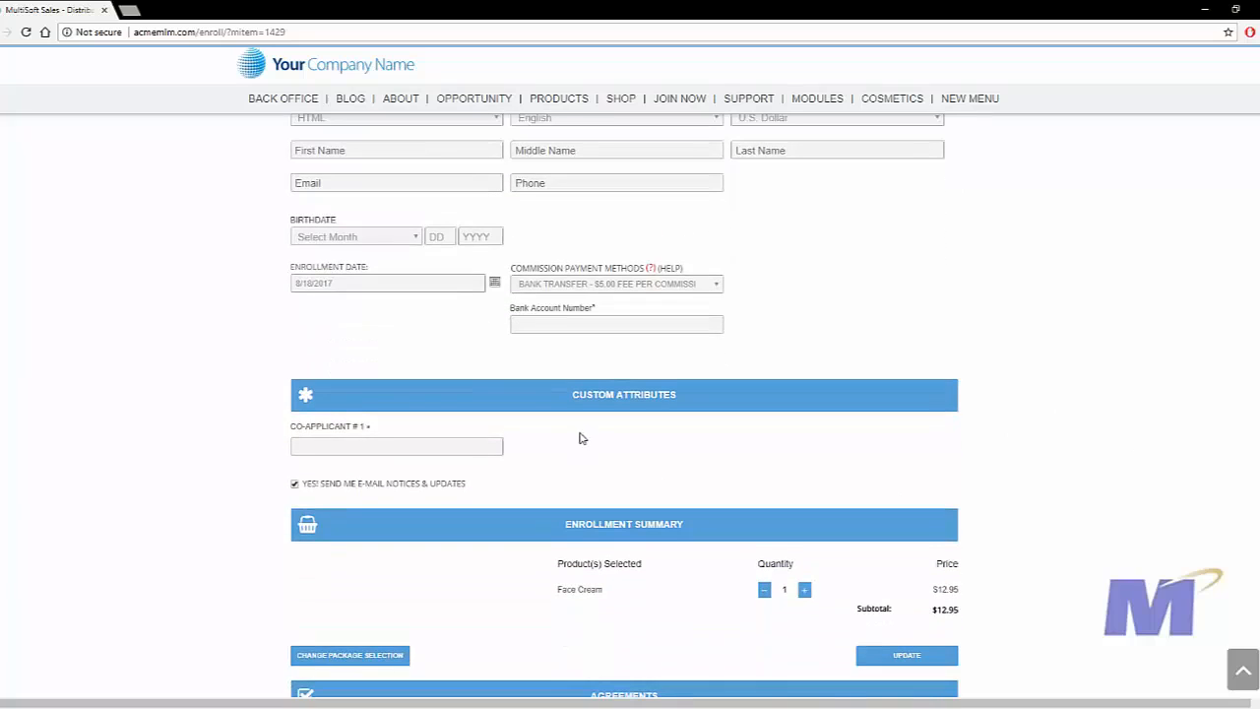